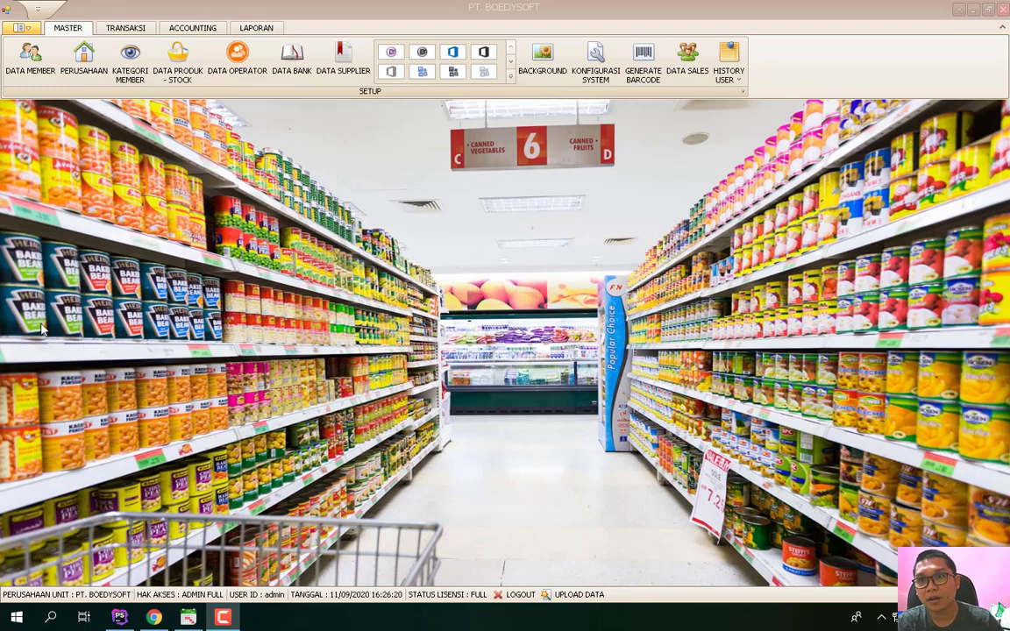
- Open the Stock Opname form and check the stock of Mie Ayam Goreng in its product picker
click(141, 29)
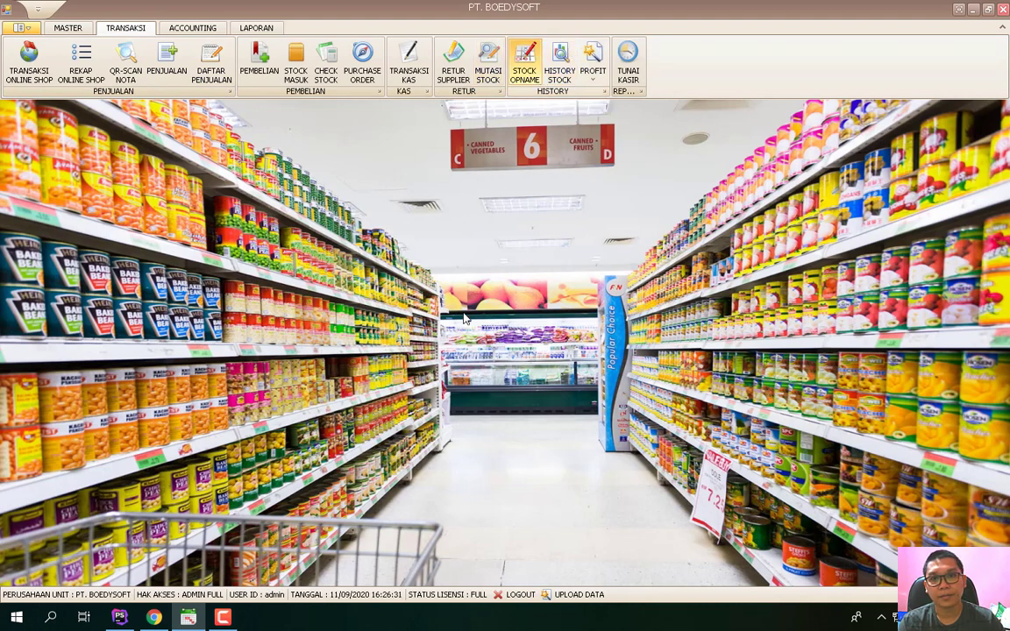
click(537, 75)
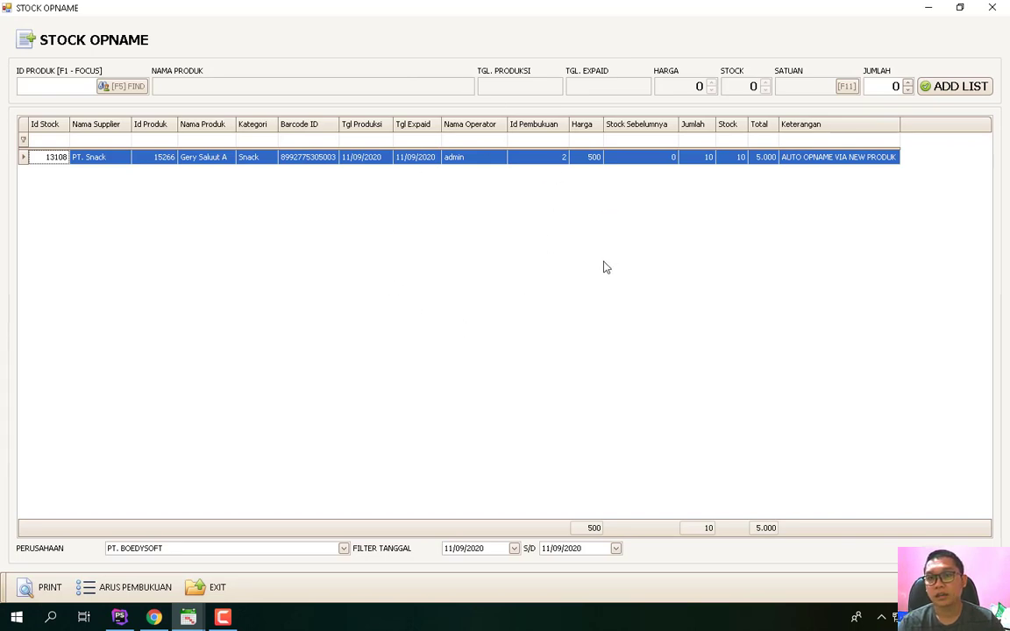
click(127, 88)
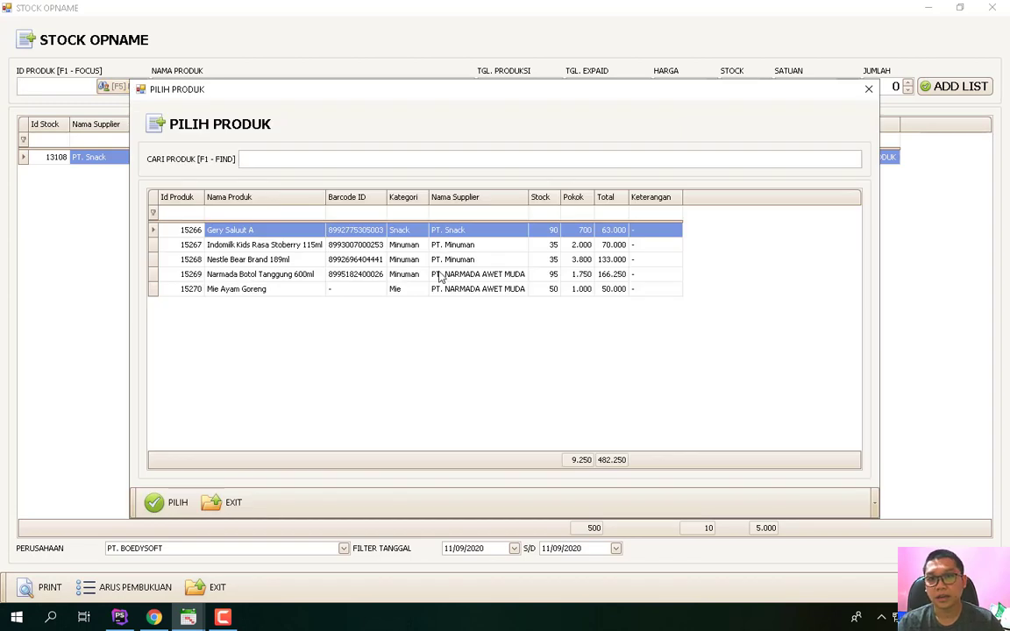
click(379, 290)
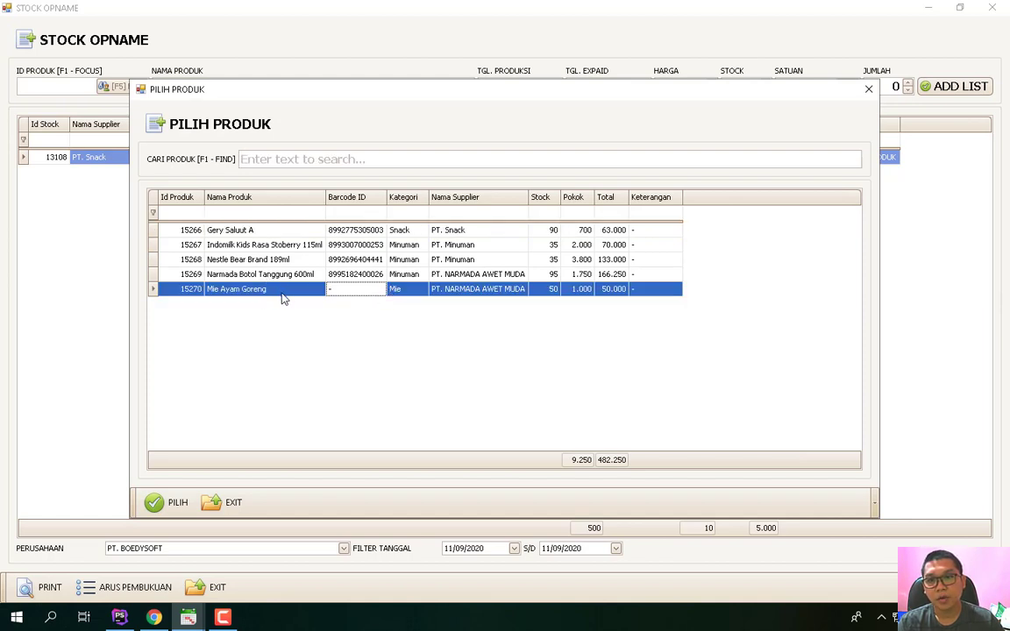
click(548, 291)
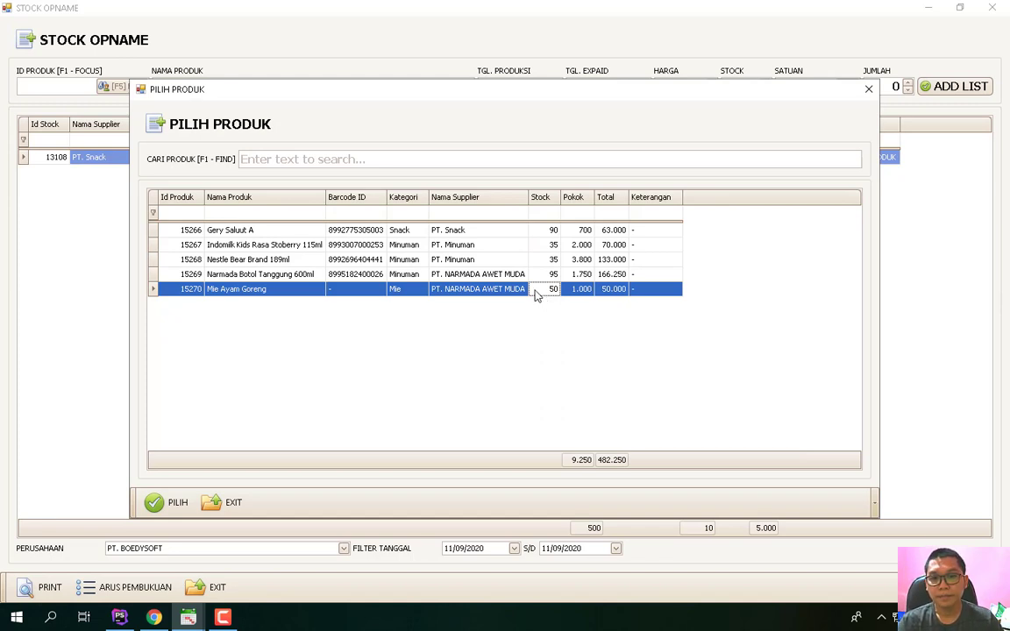
click(469, 293)
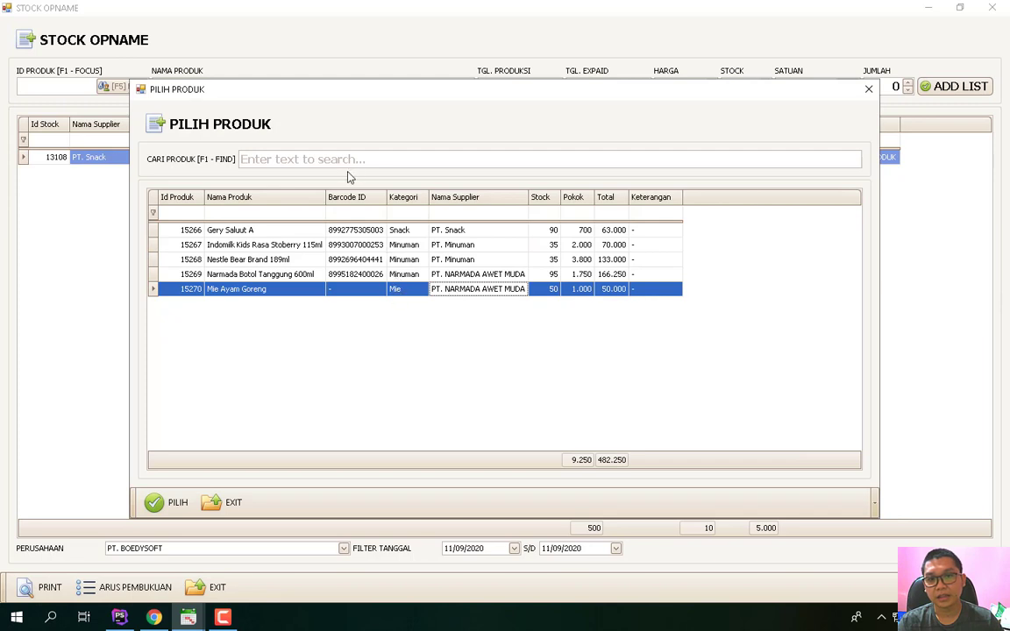
- Search the product picker for "ayam" and choose Mie Ayam Goreng for the stock adjustment
click(331, 154)
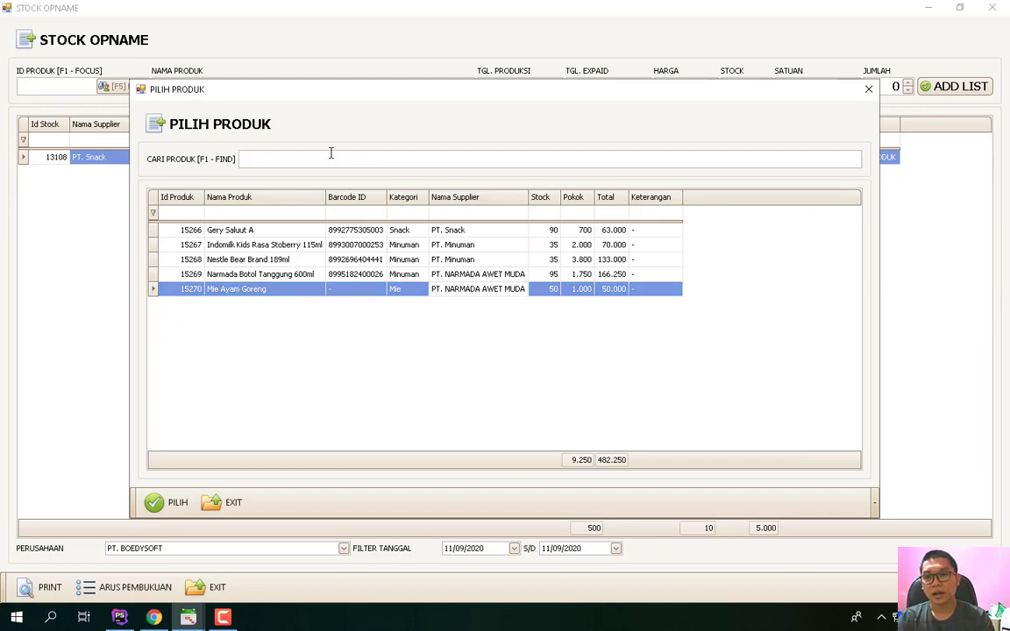
text(ayam)
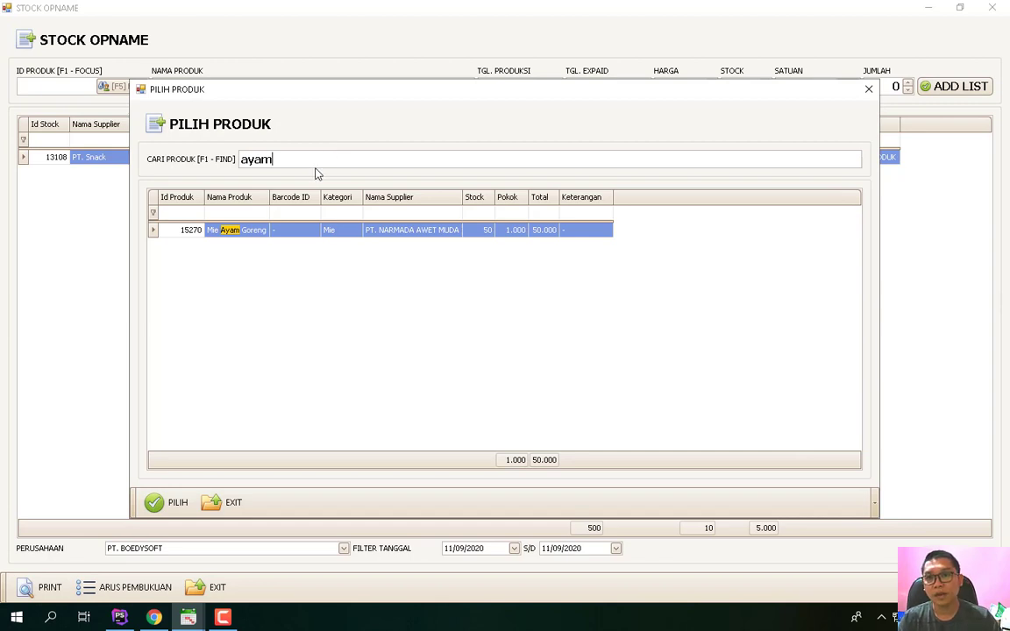
click(285, 232)
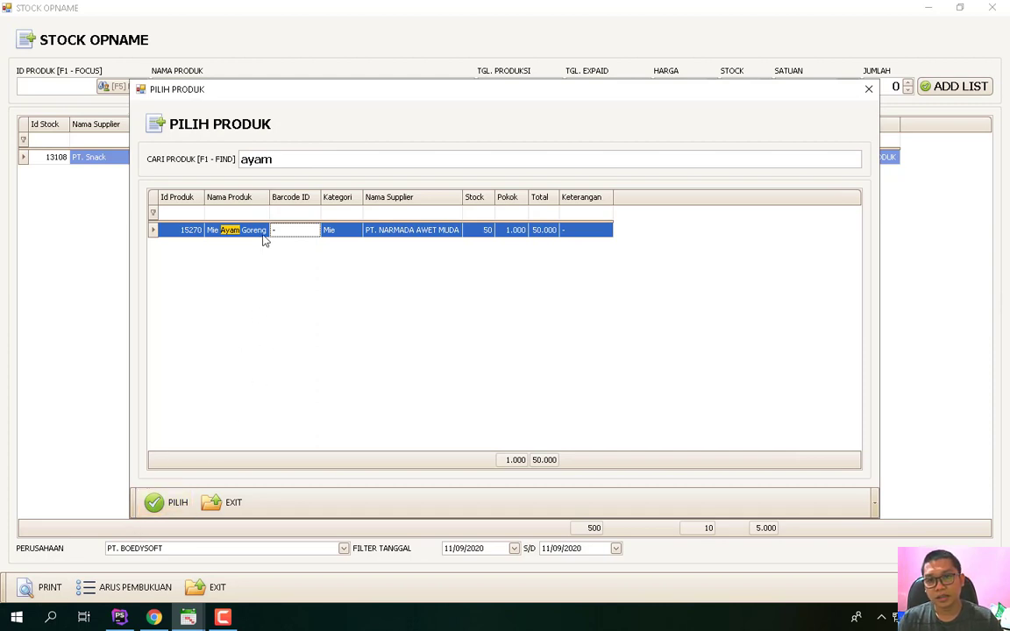
click(264, 233)
double_click(286, 231)
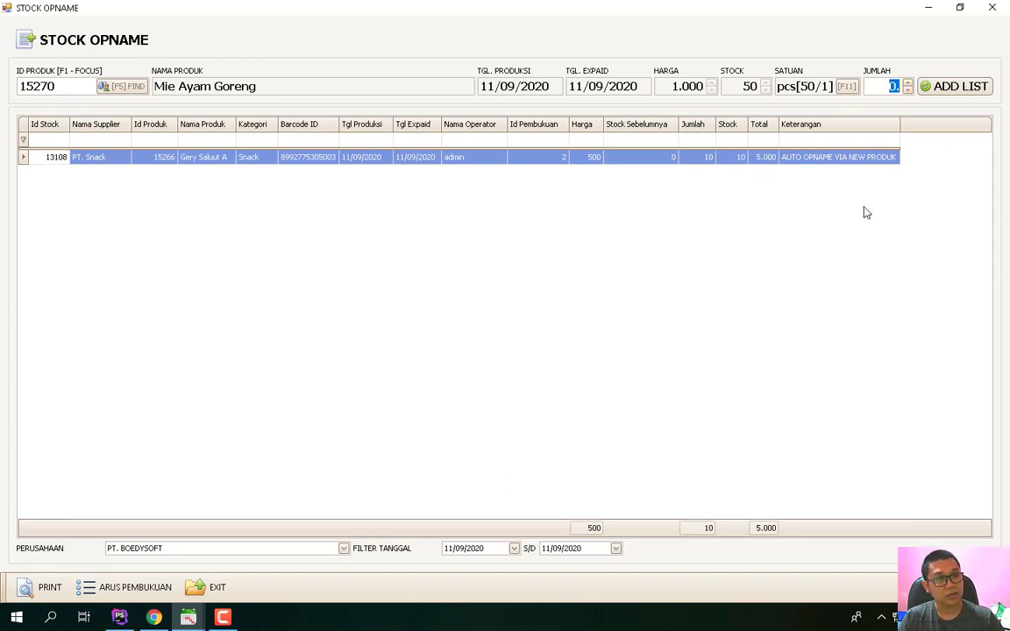
- Add a stock opname of -2 for Mie Ayam Goreng with the note "stock hilang dan rusak"
text(-2.)
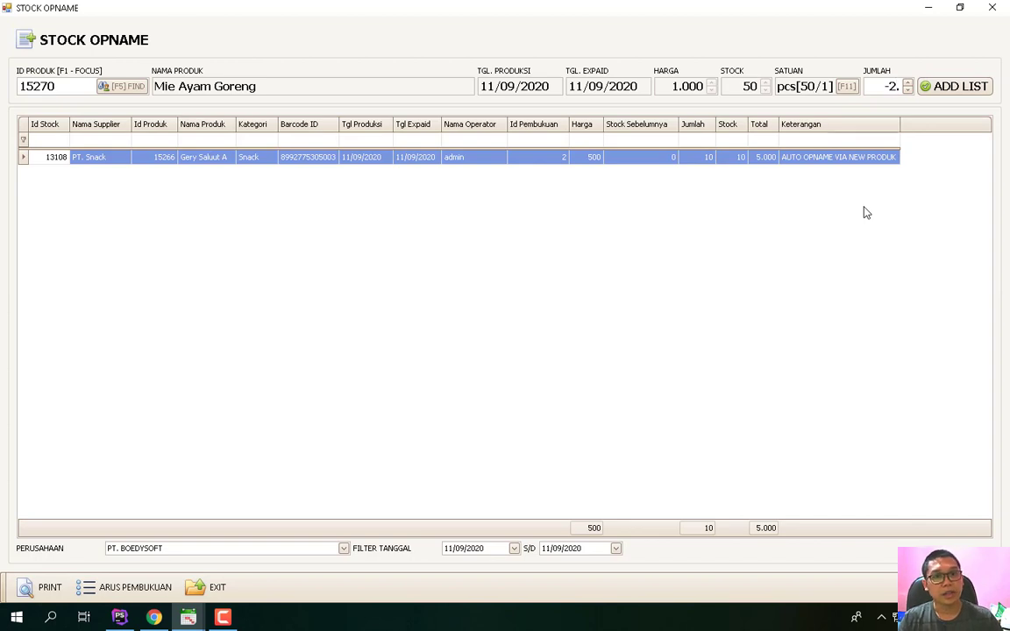
click(964, 94)
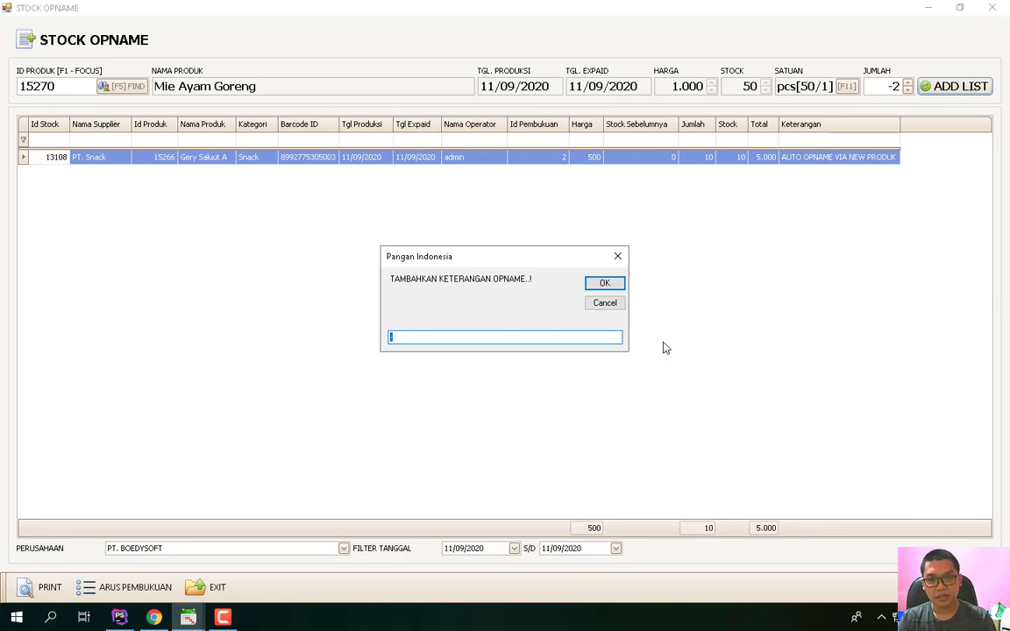
text(stock )
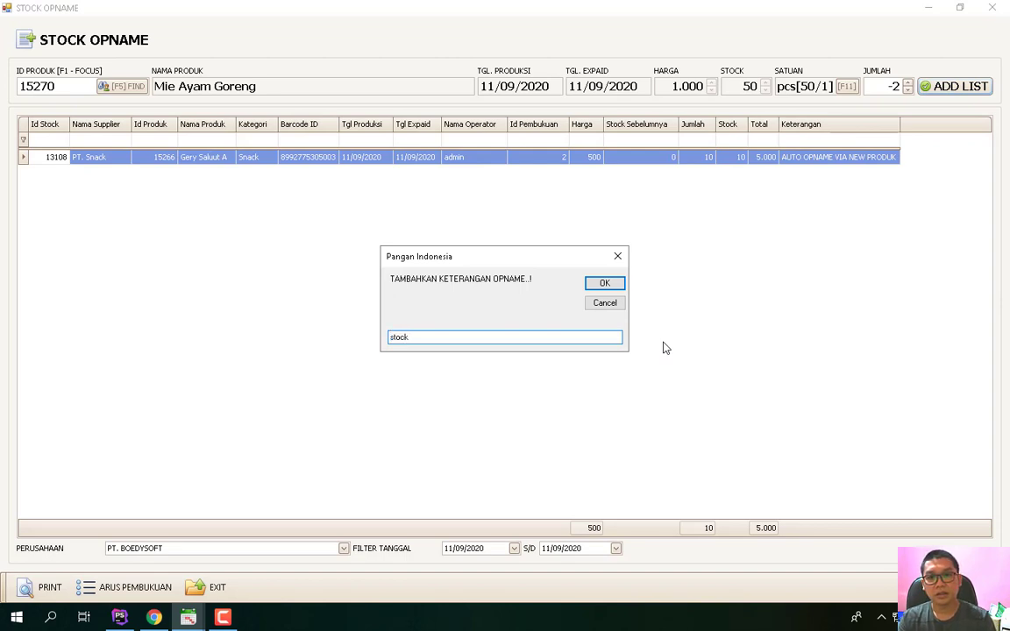
text(hilang dan rusak)
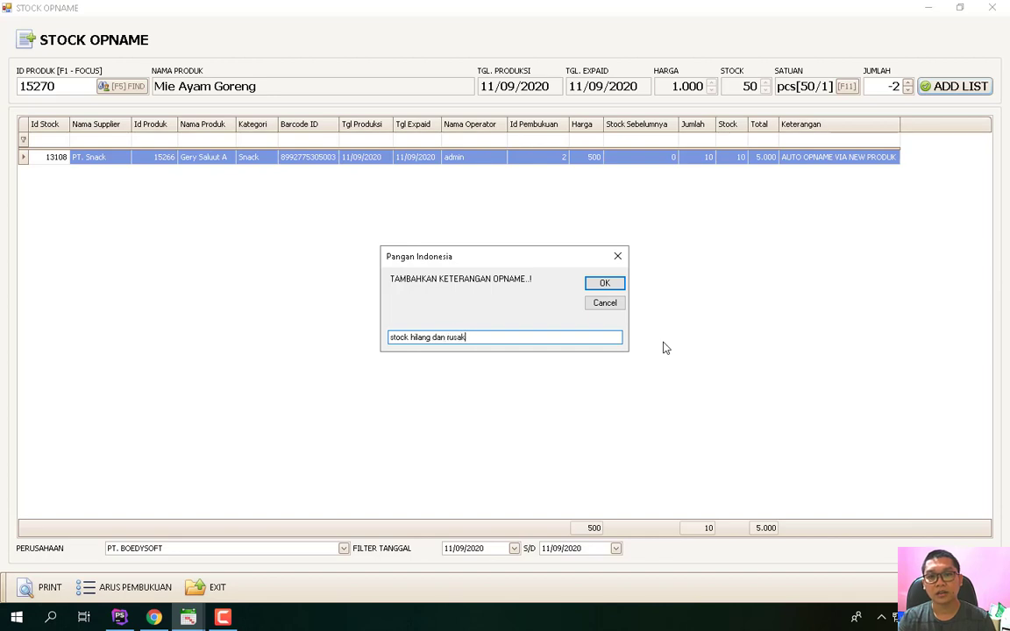
click(604, 284)
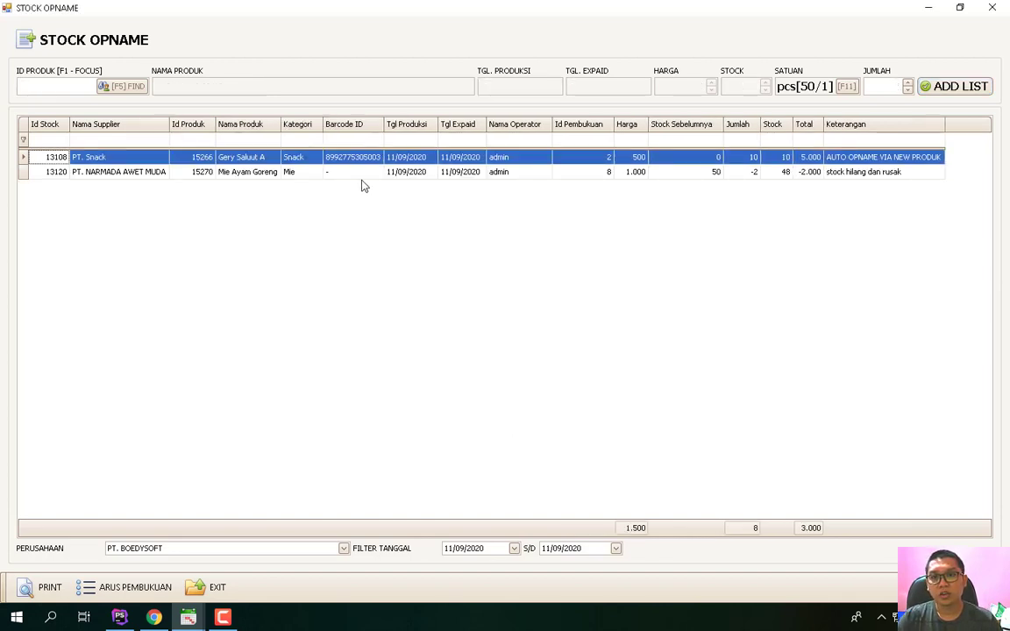
click(326, 169)
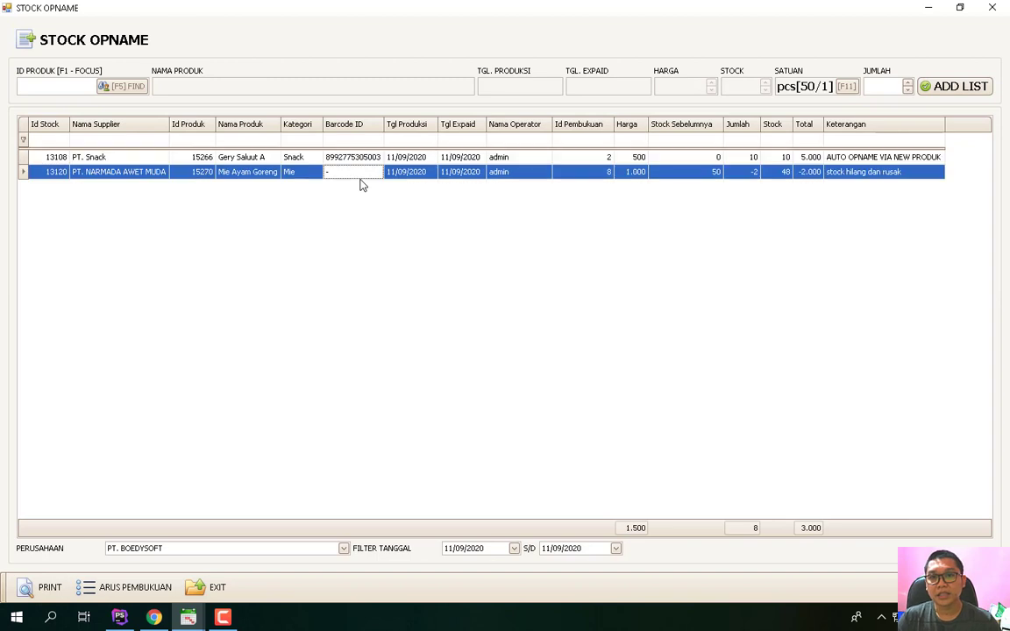
- Reopen the product picker and check Mie Ayam Goreng's stock, fitting the product name column to its contents
click(125, 90)
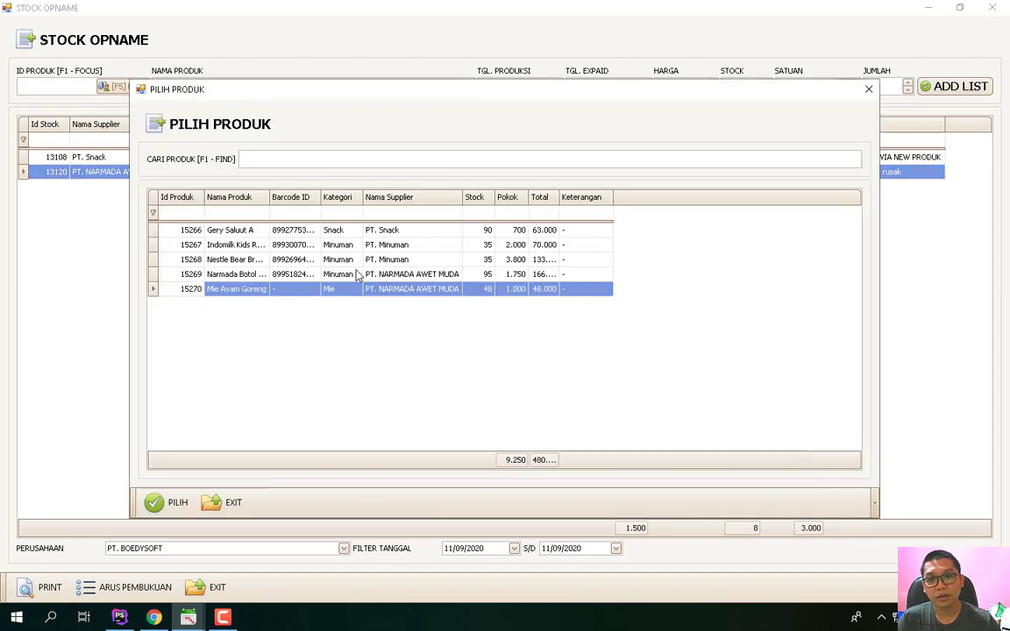
double_click(269, 196)
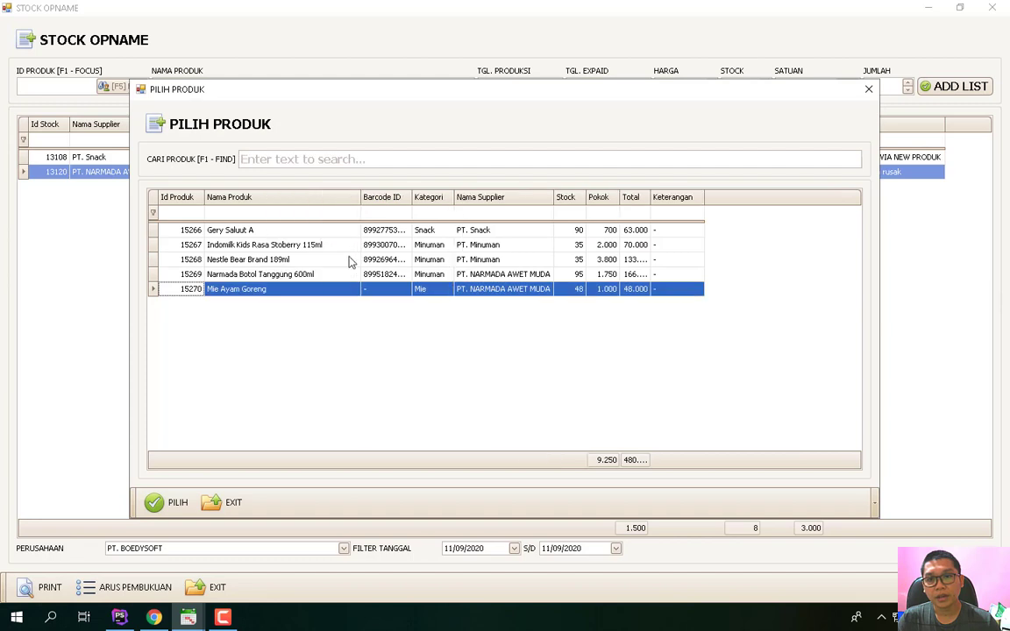
click(332, 290)
click(580, 289)
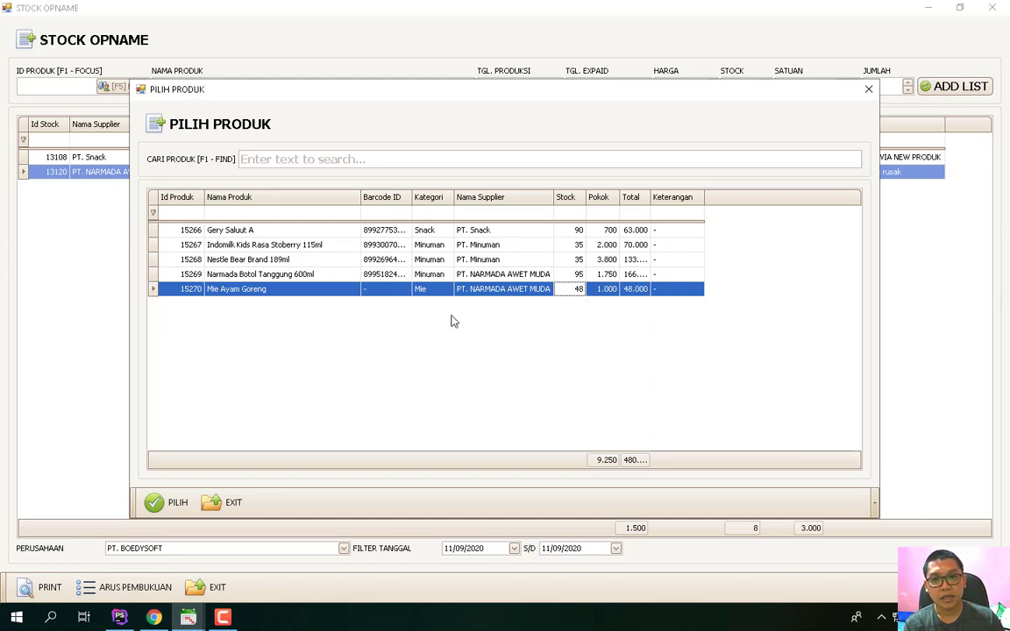
- Add a stock opname of 5 for Nestle Bear Brand 189ml with the note "stocknya slip"
double_click(305, 263)
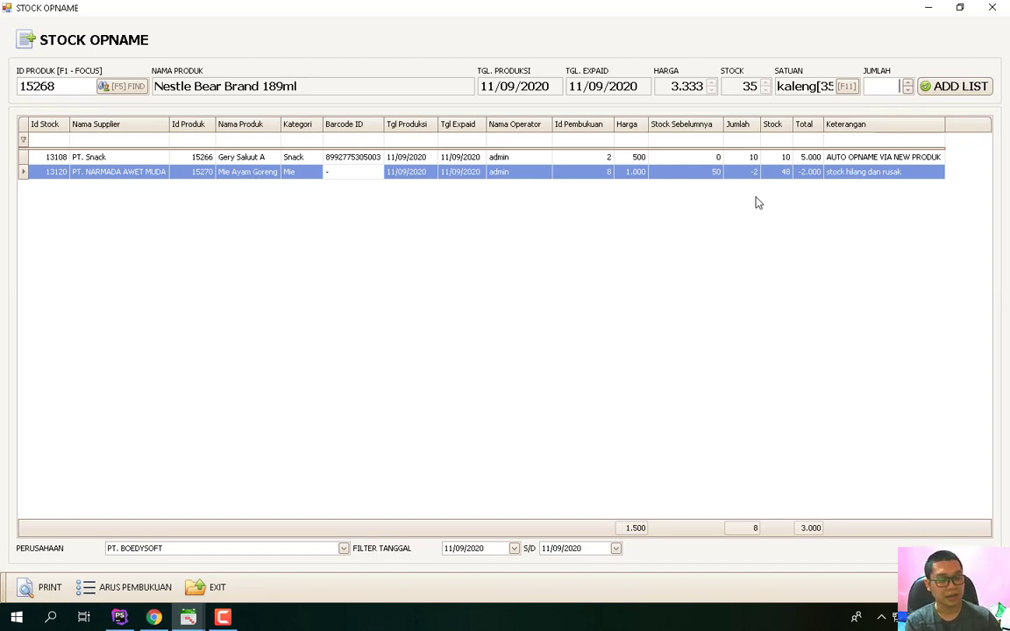
text(5)
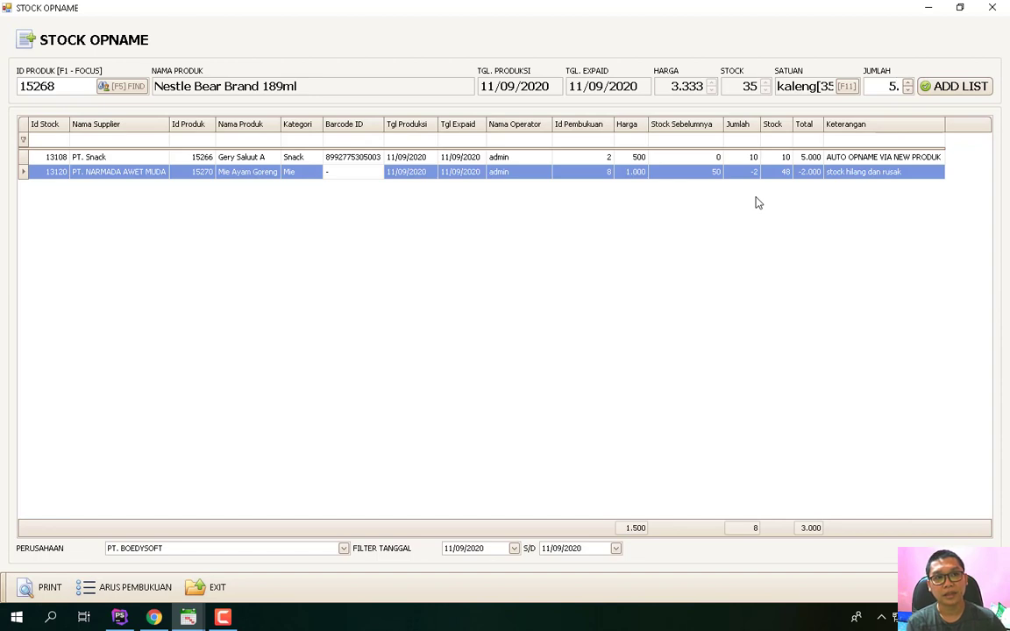
text(.)
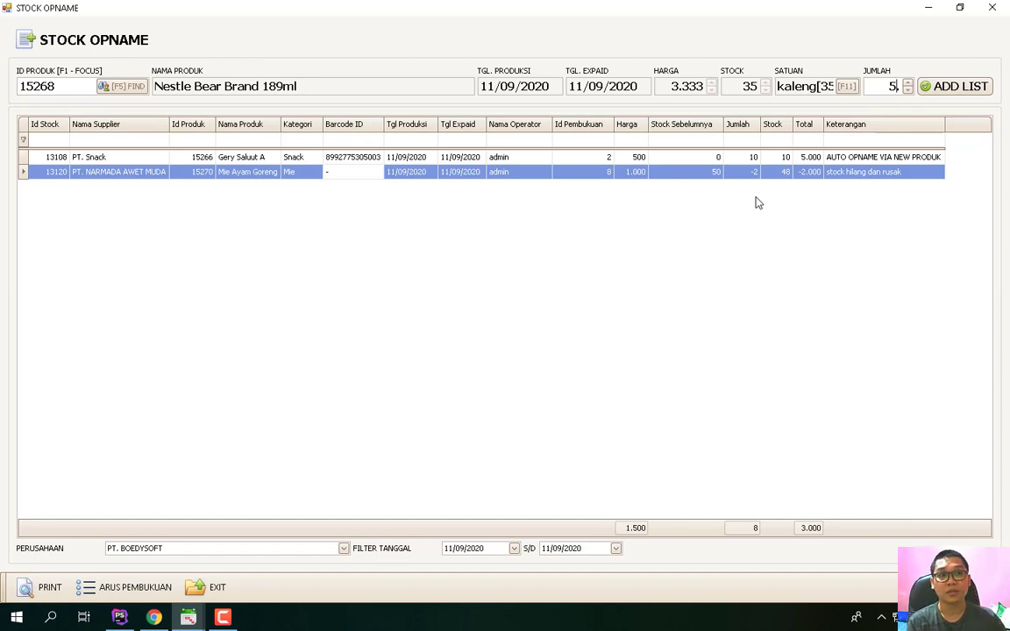
click(962, 87)
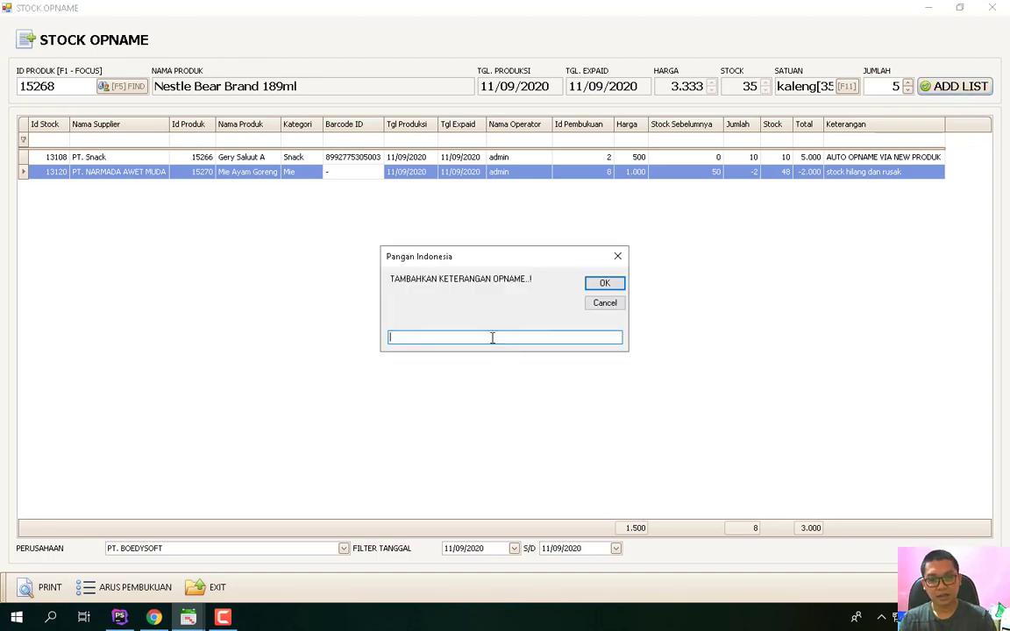
text(stocknya slip)
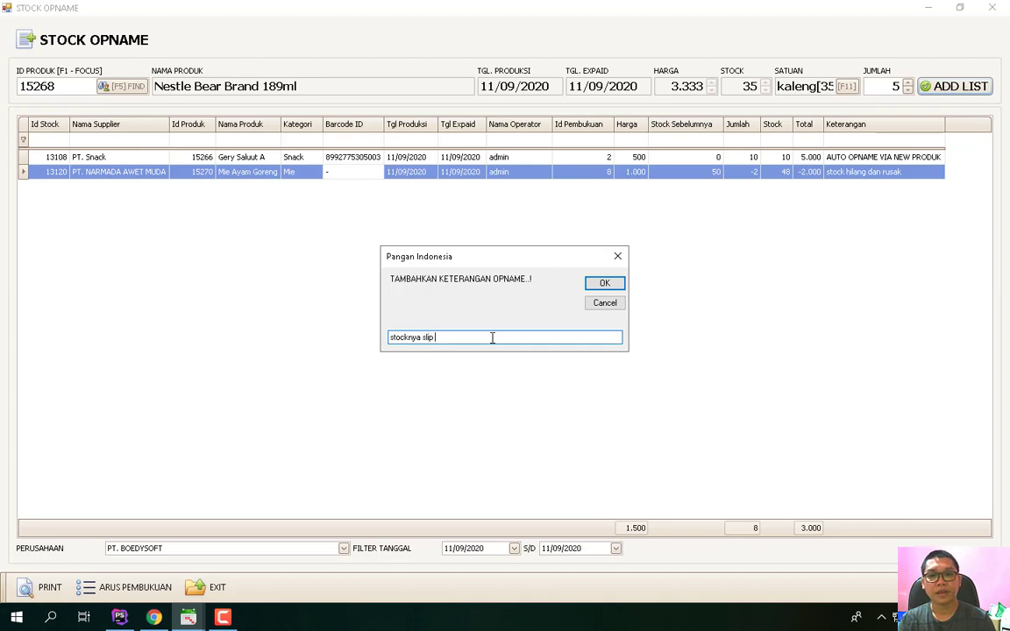
key(Return)
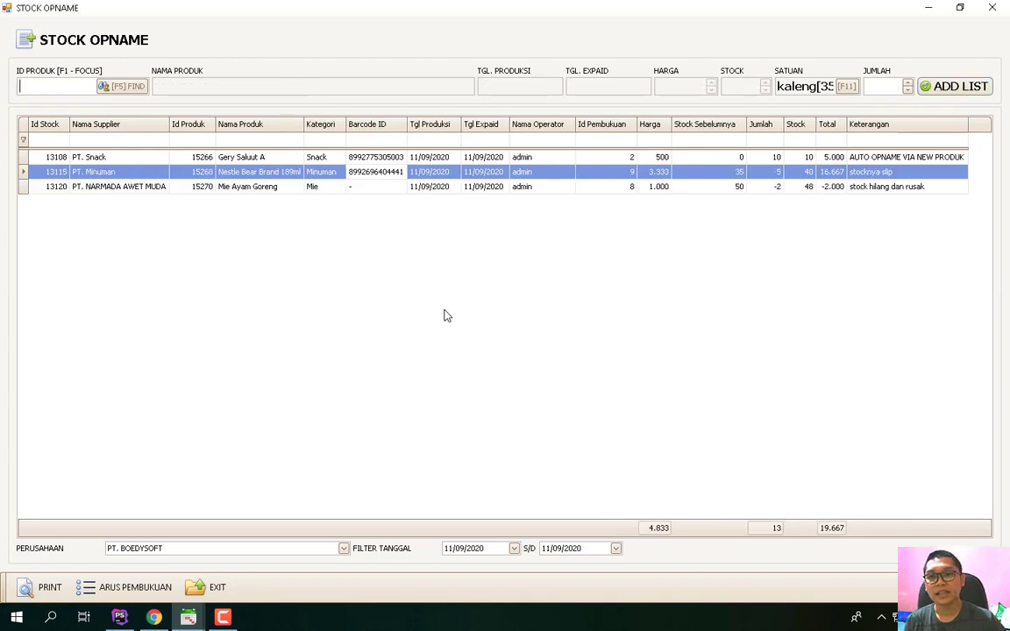
- Review the Nestle Bear Brand 189ml and Mie Ayam Goreng entries in the opname list
click(422, 172)
click(423, 186)
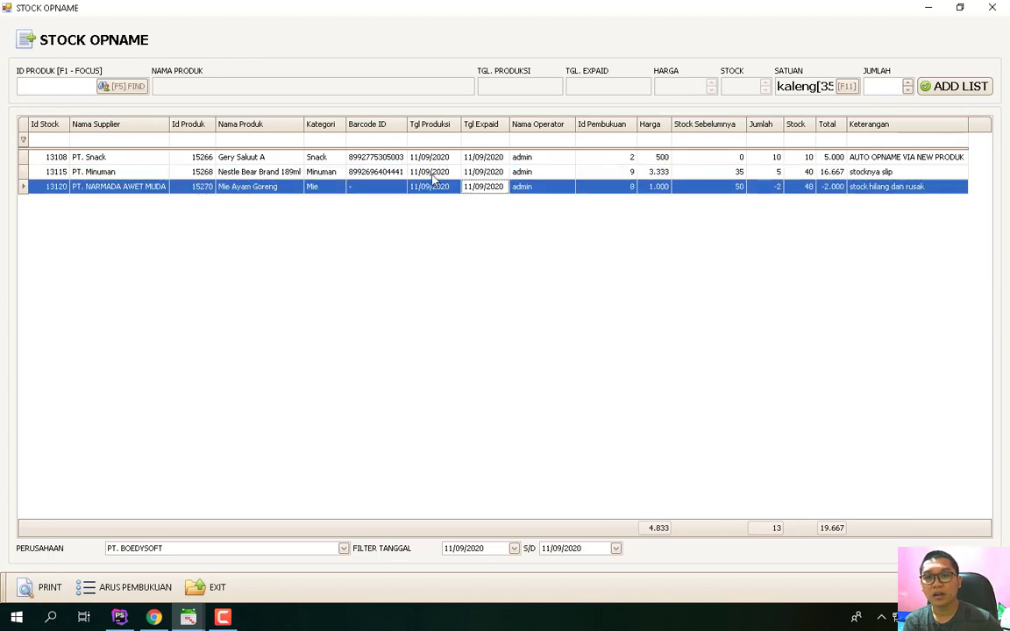
click(432, 175)
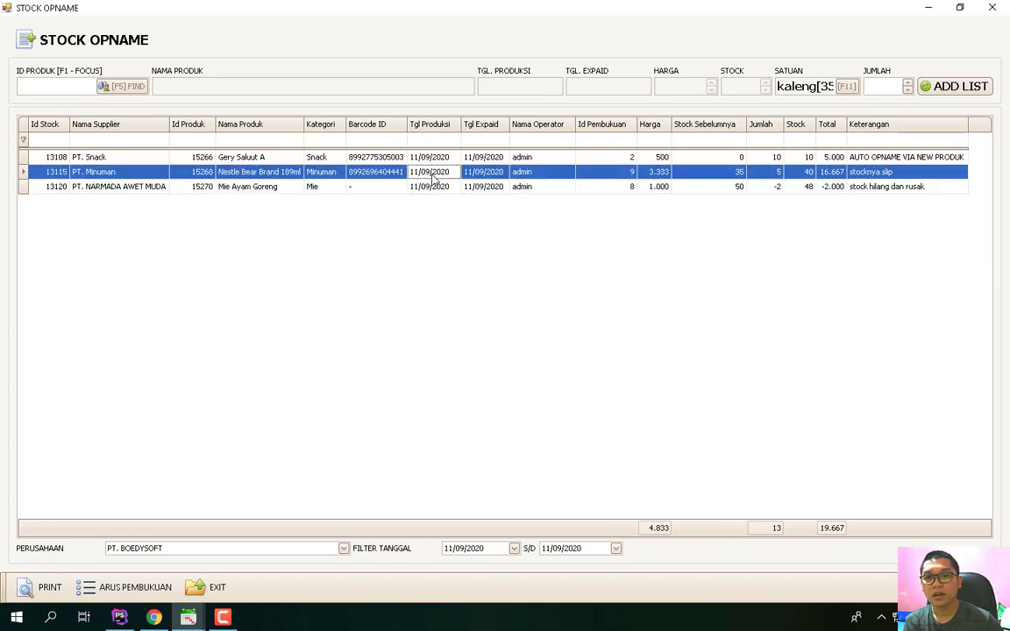
click(221, 169)
click(251, 189)
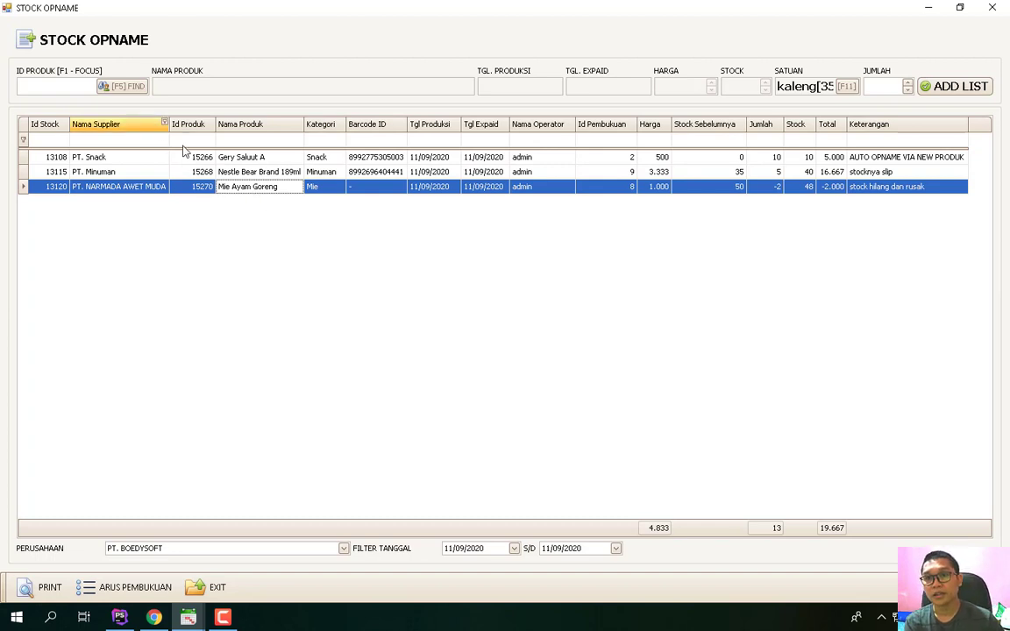
- Check the stock of Nestle Bear Brand 189ml and Mie Ayam Goreng in the product picker and close it
click(123, 86)
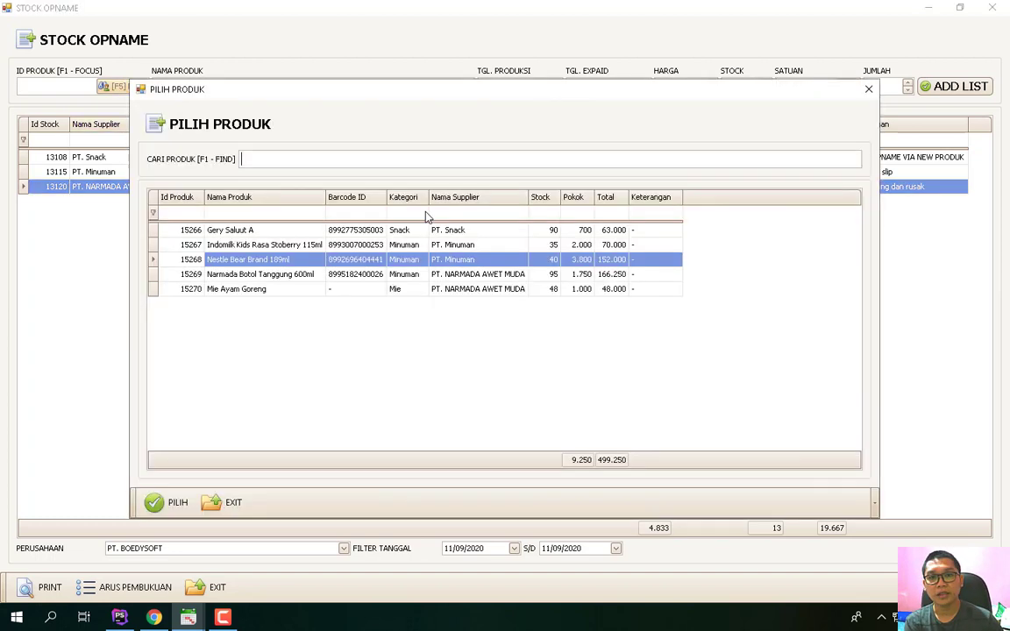
click(541, 259)
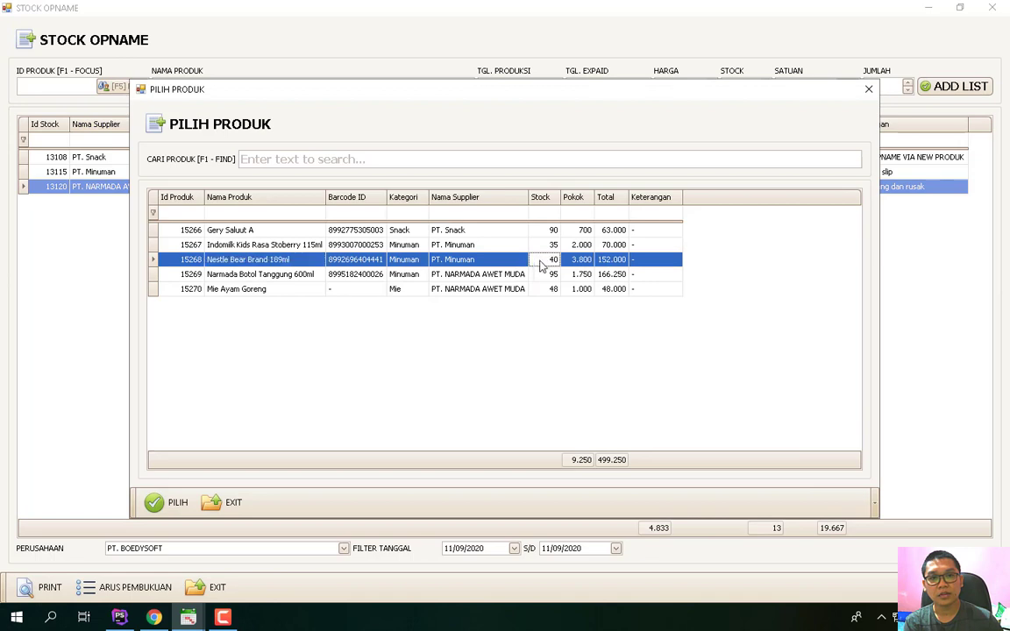
key(Down)
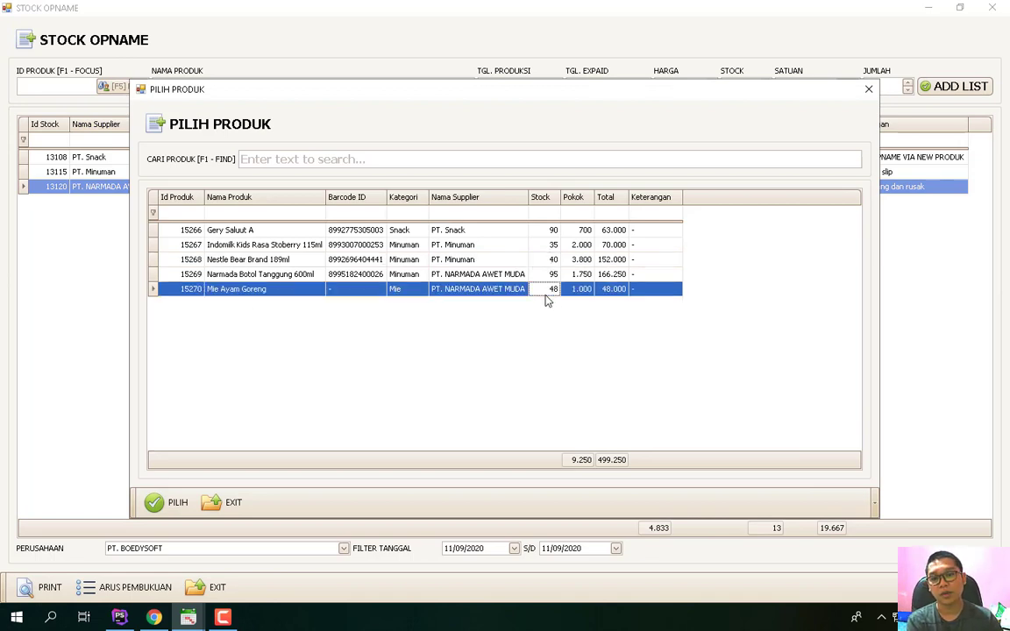
click(232, 501)
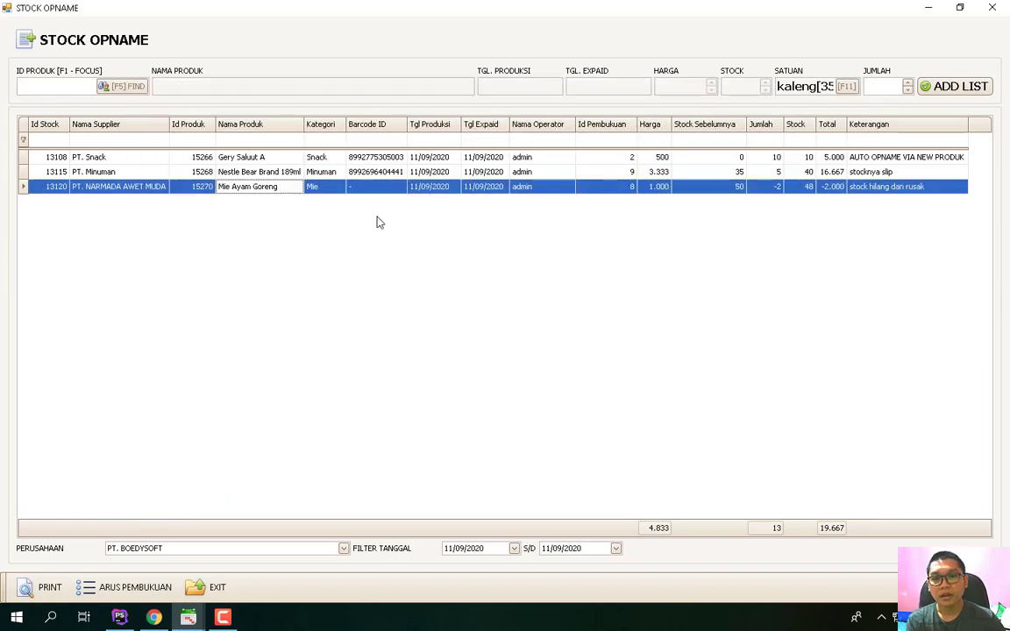
- Set the start date of the opname list's date filter to 01/09/2020
click(356, 174)
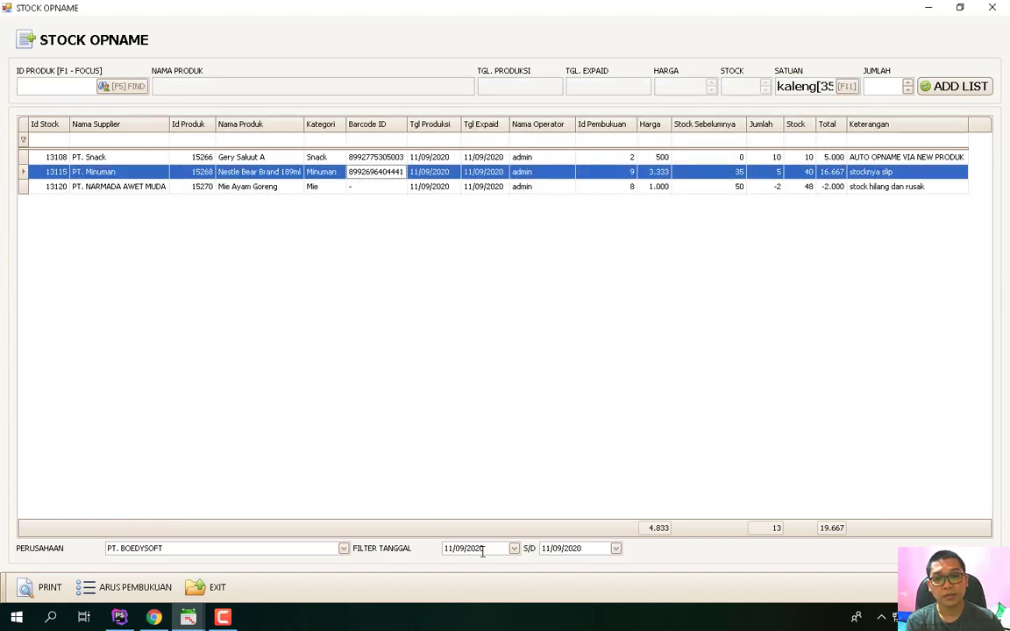
click(513, 549)
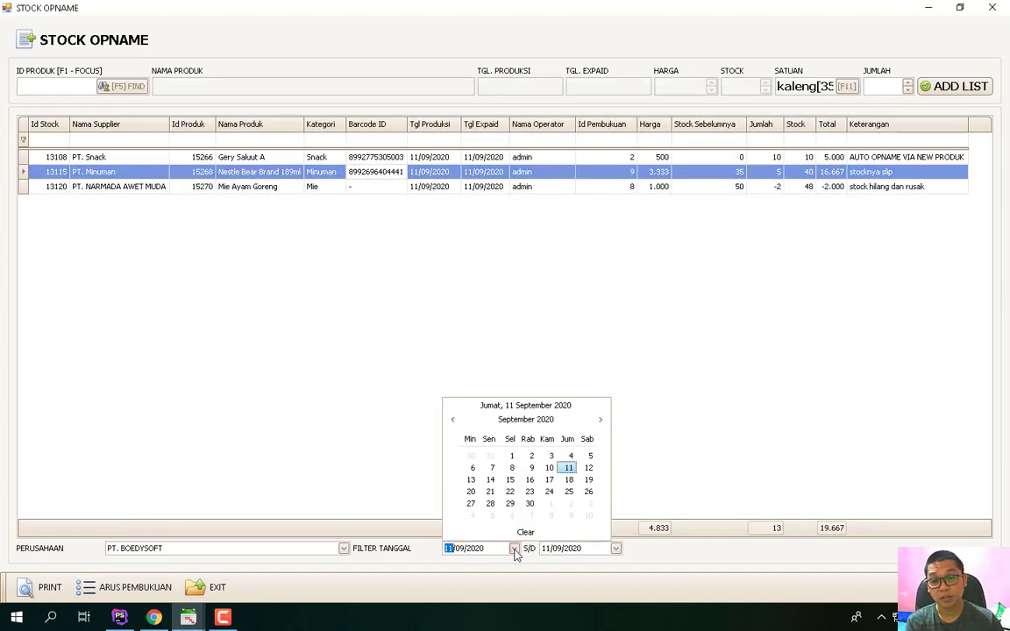
click(512, 456)
click(377, 174)
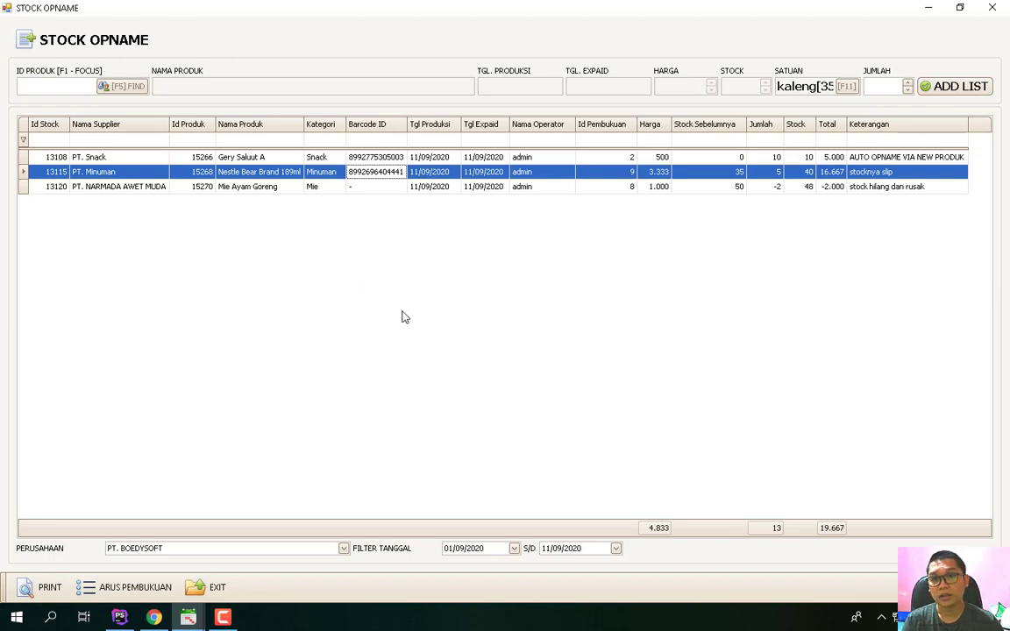
- Compare the previous stock and notes of the Mie Ayam Goreng and Nestle Bear Brand 189ml entries in the opname list
click(695, 190)
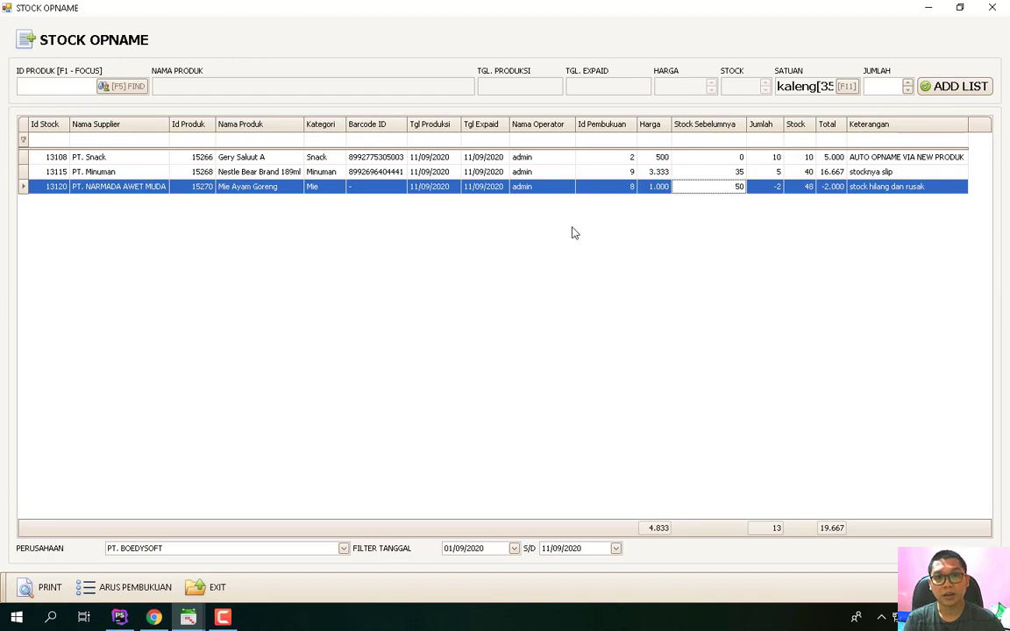
click(863, 173)
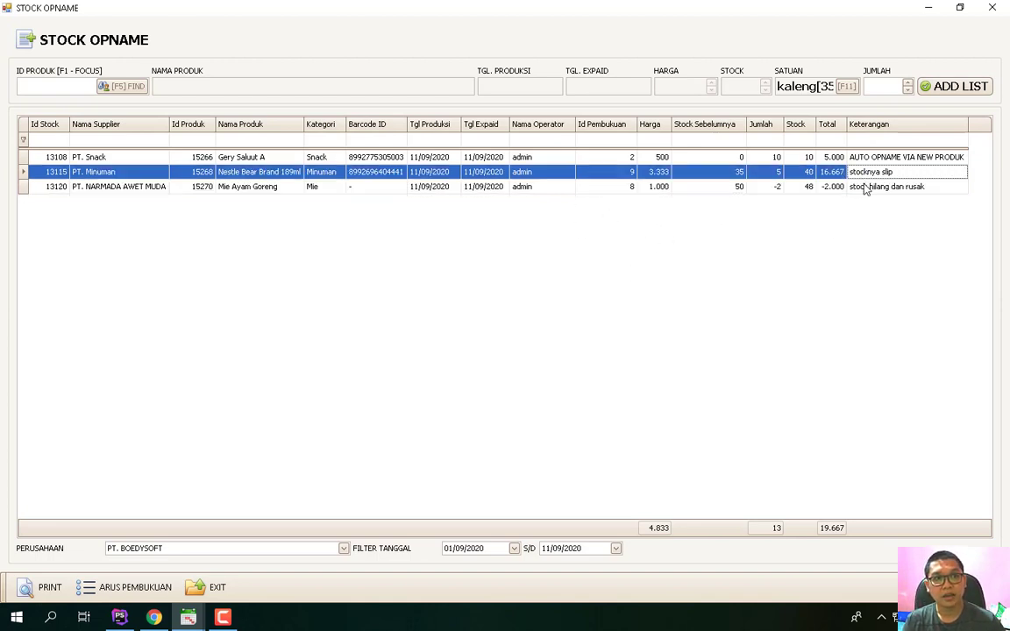
click(863, 187)
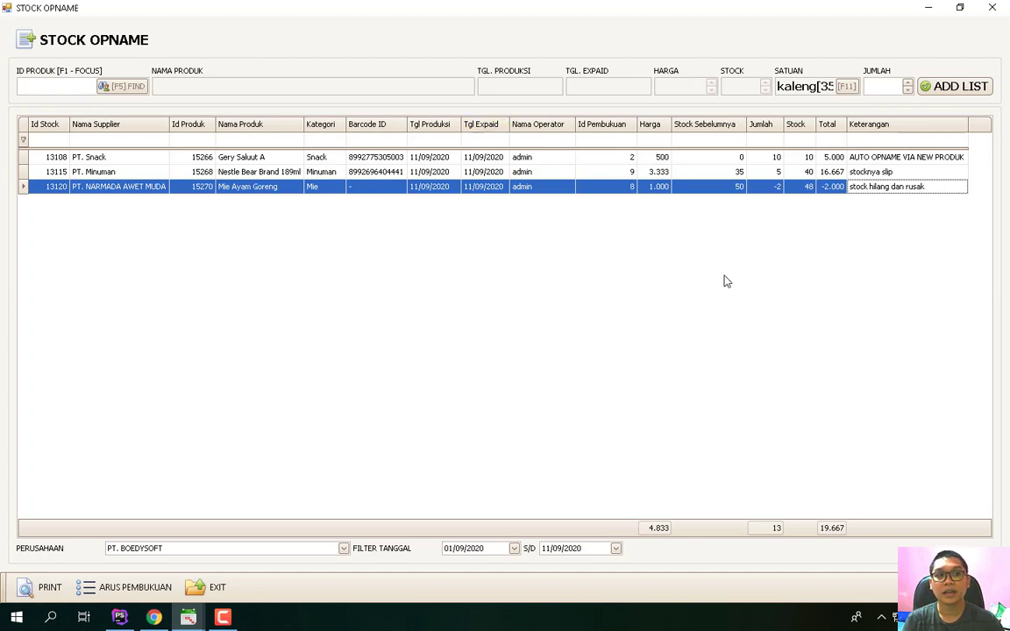
click(888, 172)
click(894, 186)
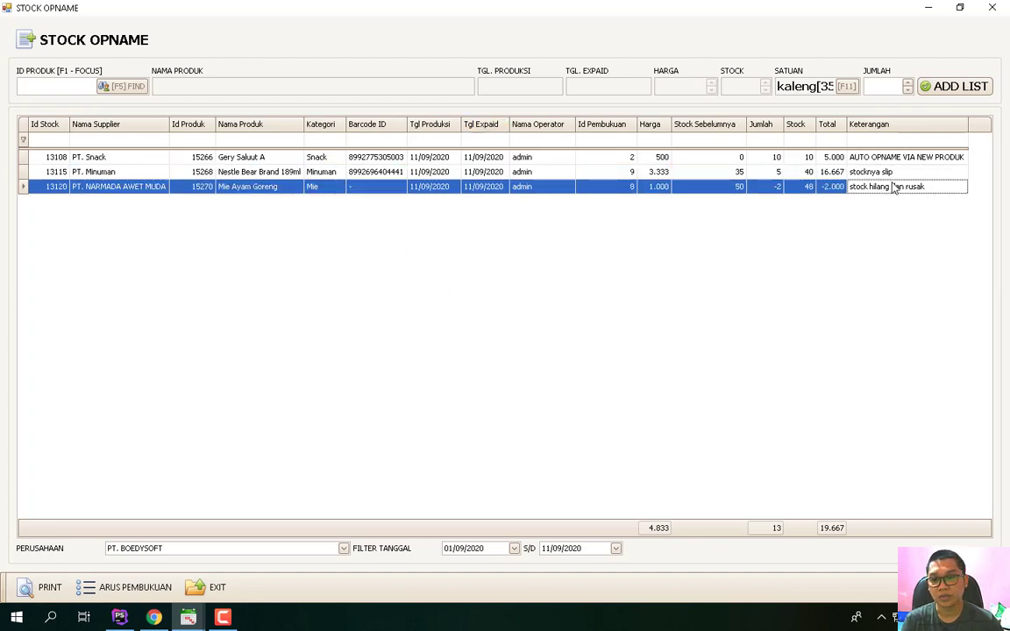
click(892, 173)
click(896, 186)
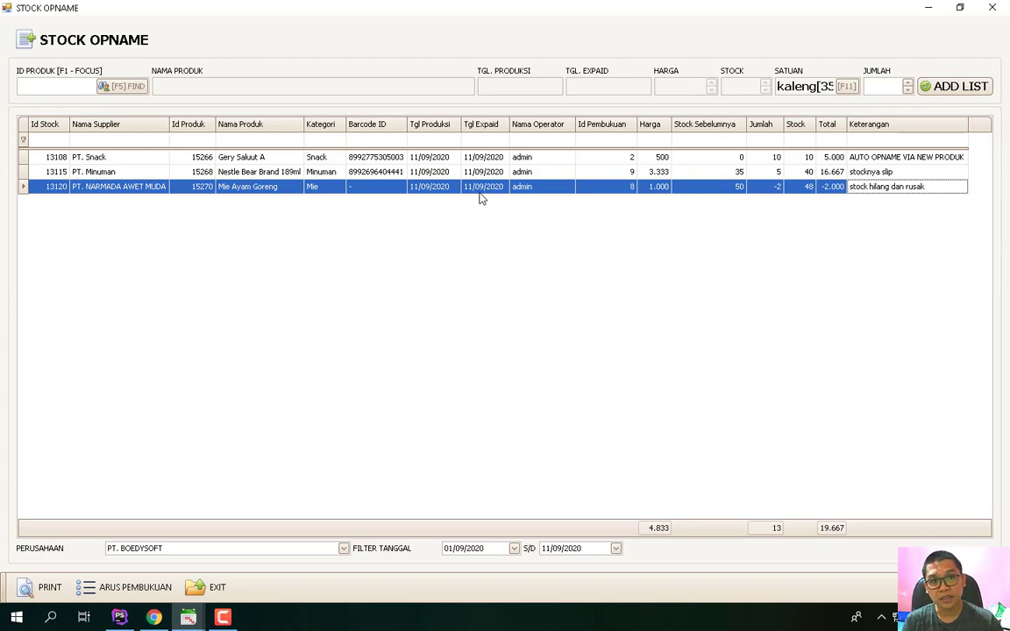
- Open the print preview of the filtered opname list and look over the available export formats
click(52, 589)
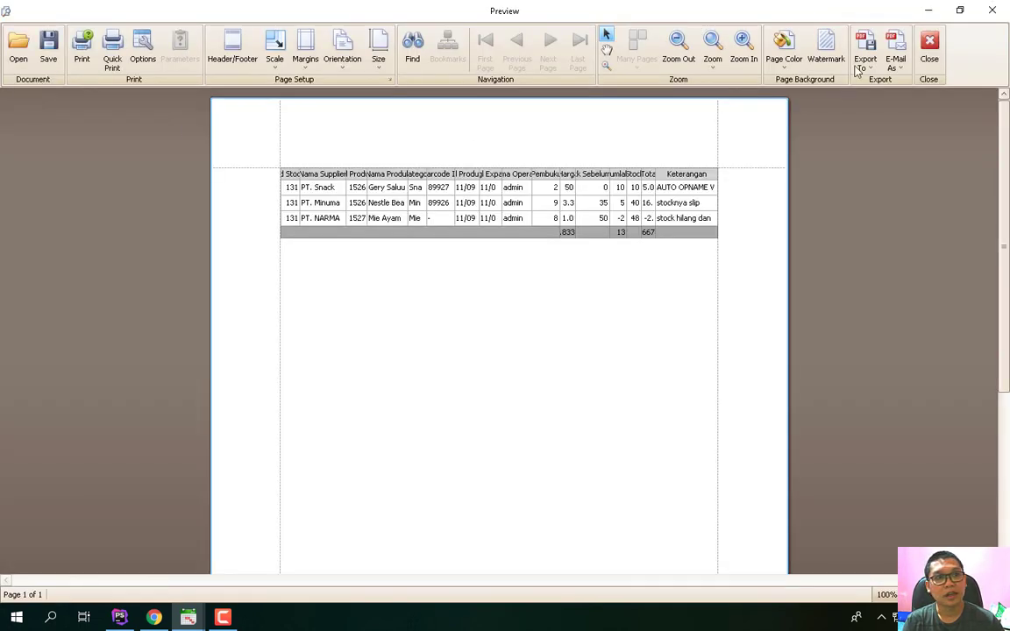
click(865, 60)
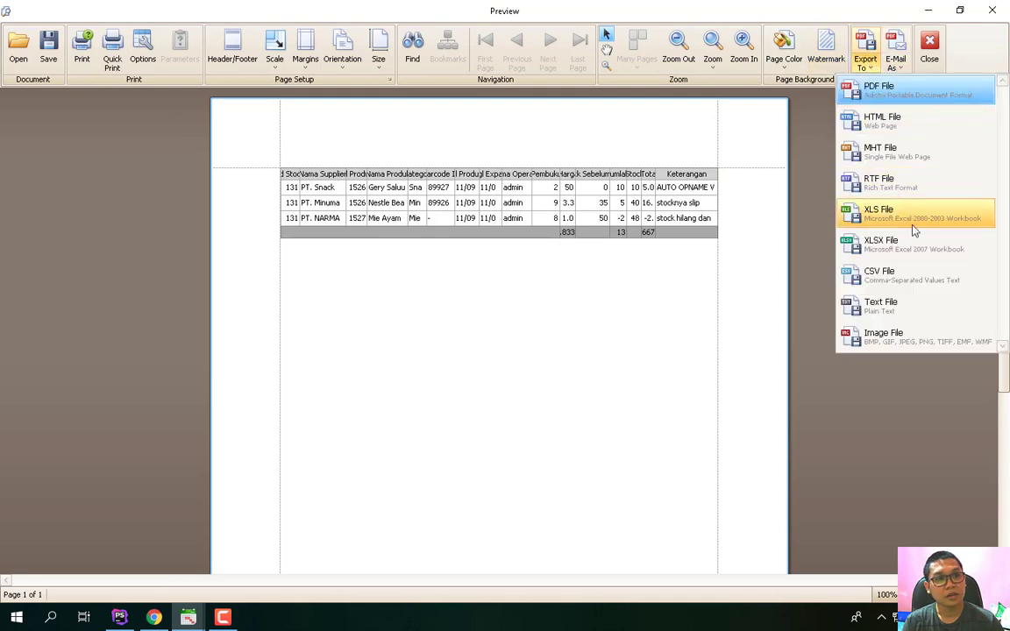
click(416, 261)
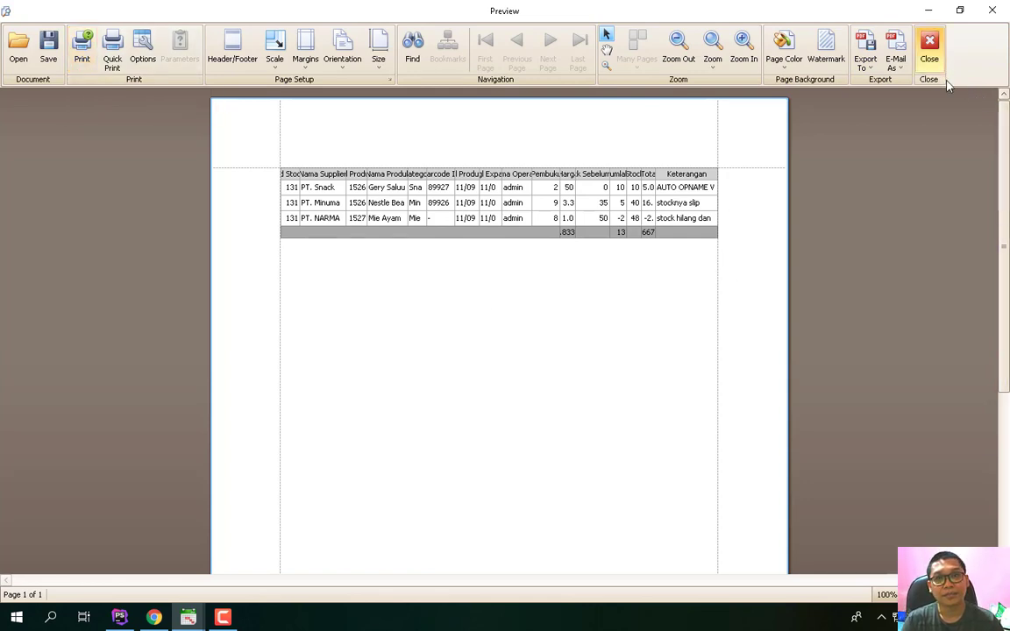
- Check the opname report's print settings without printing, and close both the preview and the Stock Opname window
click(78, 62)
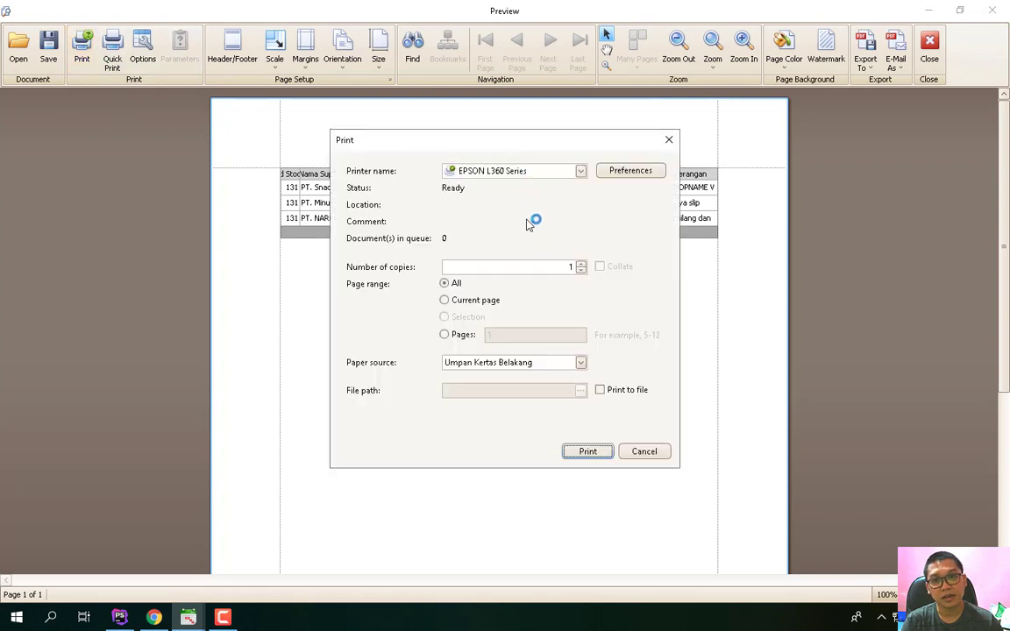
click(668, 451)
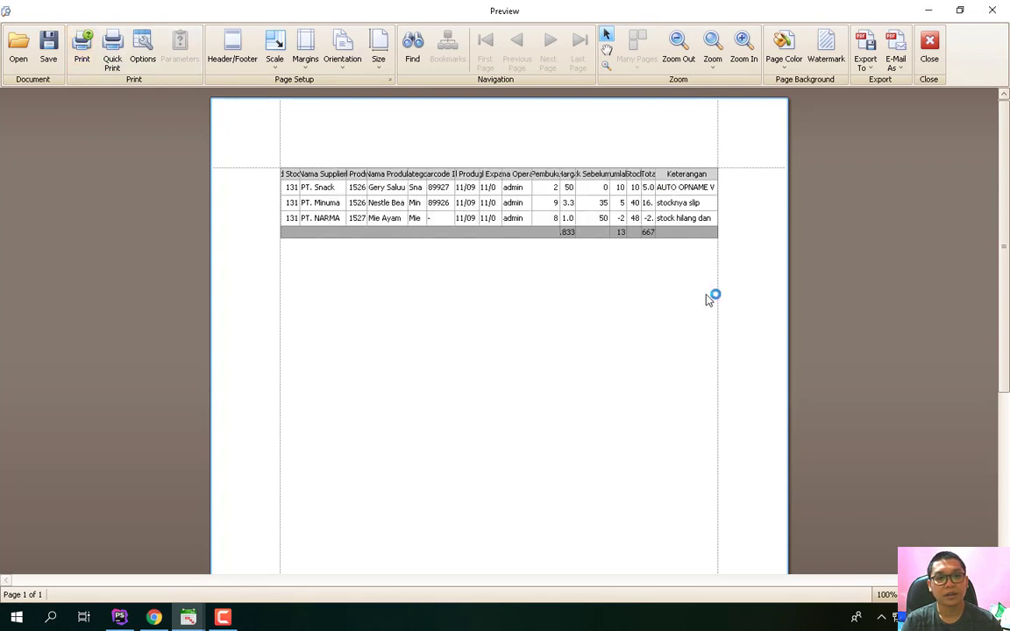
click(928, 52)
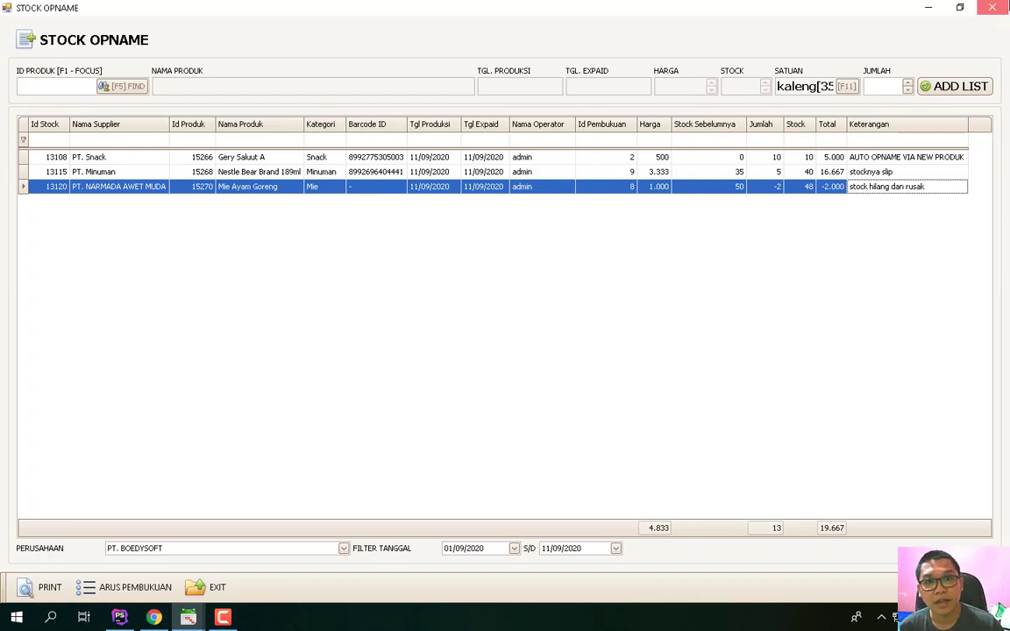
click(993, 8)
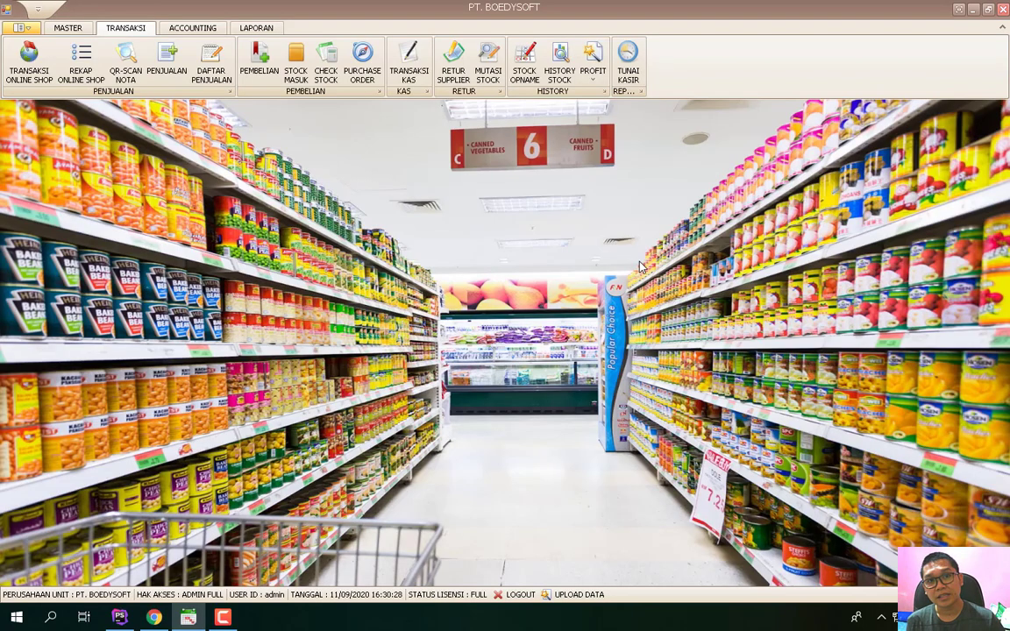